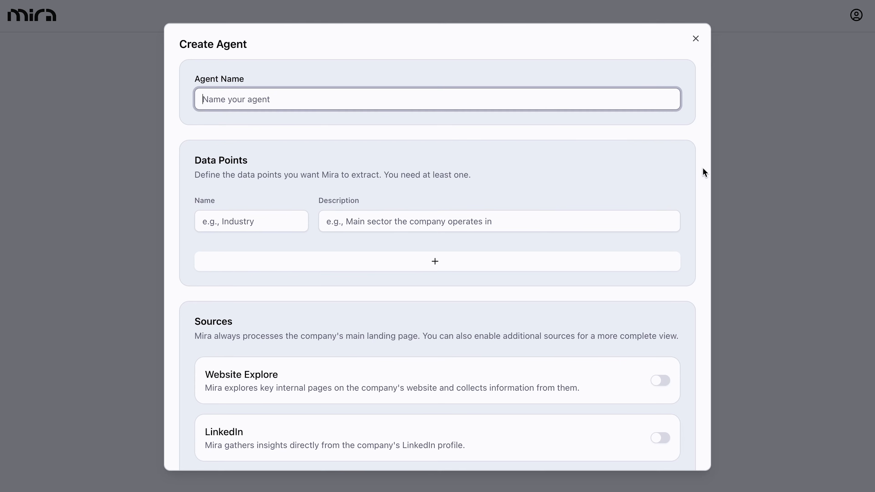
Look through the Create Agent form's data points, sources, analysis and outreach sections
scroll(704, 172, down, 6)
scroll(704, 172, down, 8)
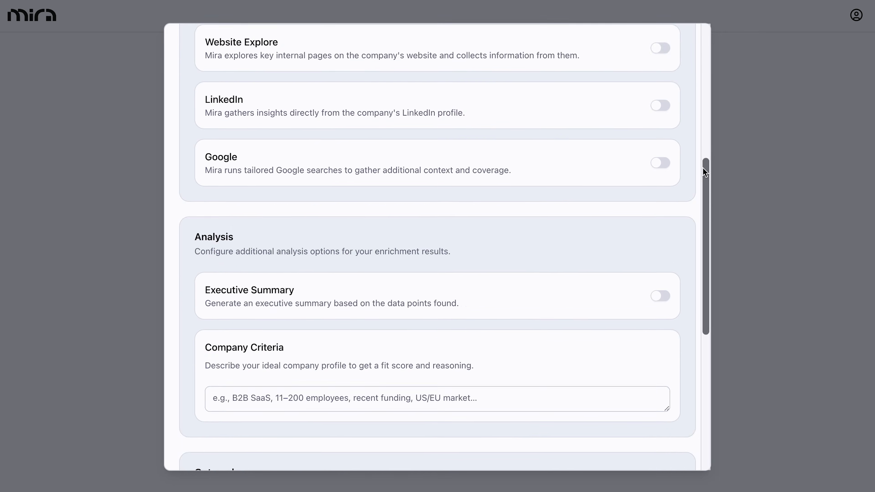
scroll(704, 172, down, 5)
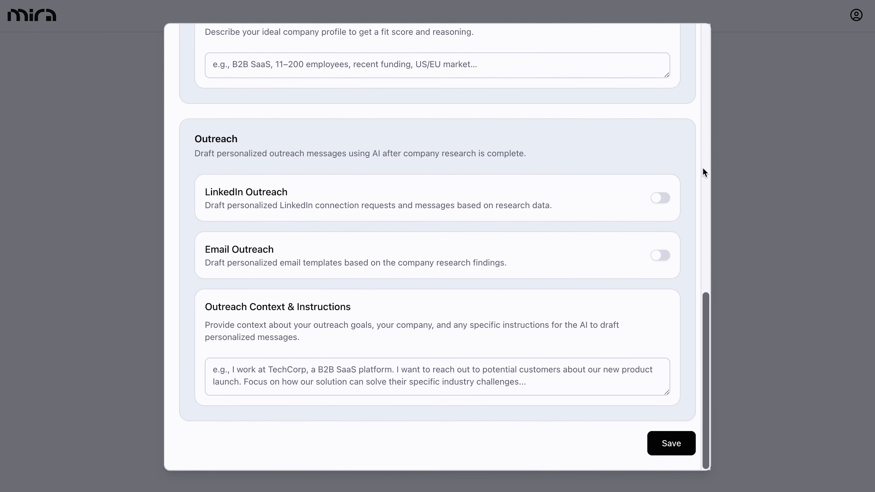
scroll(704, 173, up, 13)
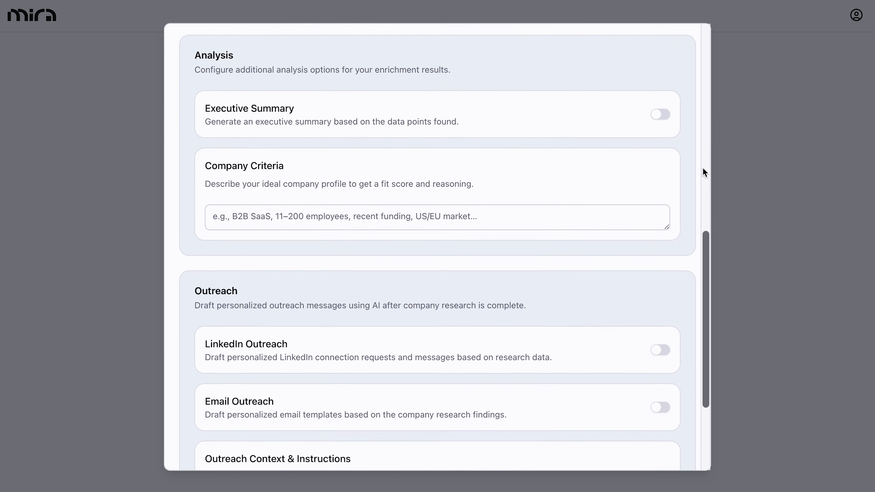
scroll(704, 173, up, 5)
click(590, 73)
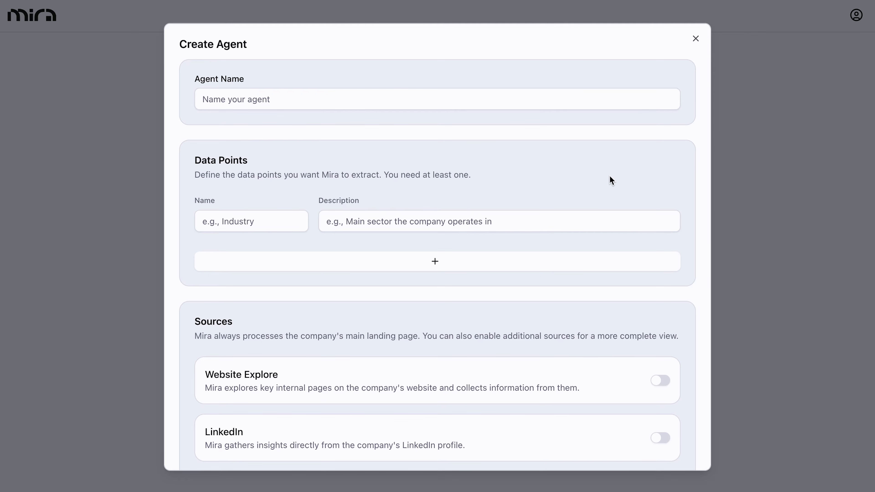
Enable Website Explore, LinkedIn and Google as additional sources for the new agent
scroll(610, 177, down, 5)
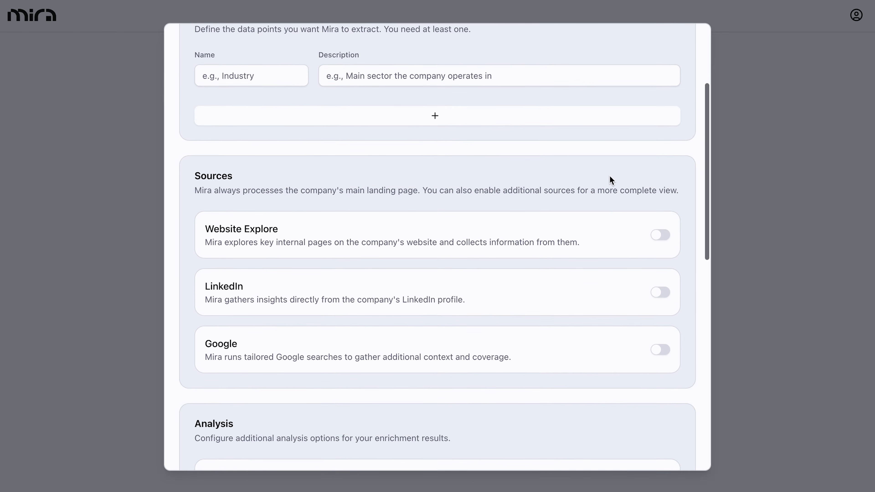
scroll(610, 180, down, 1)
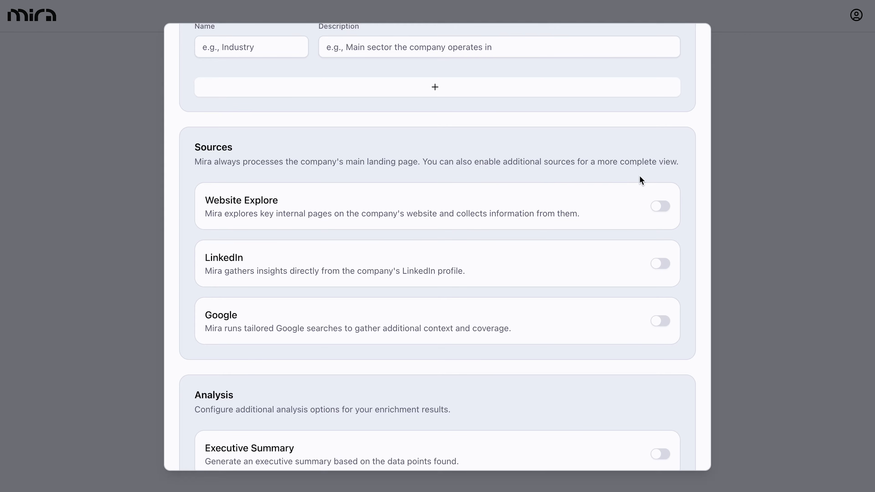
click(660, 208)
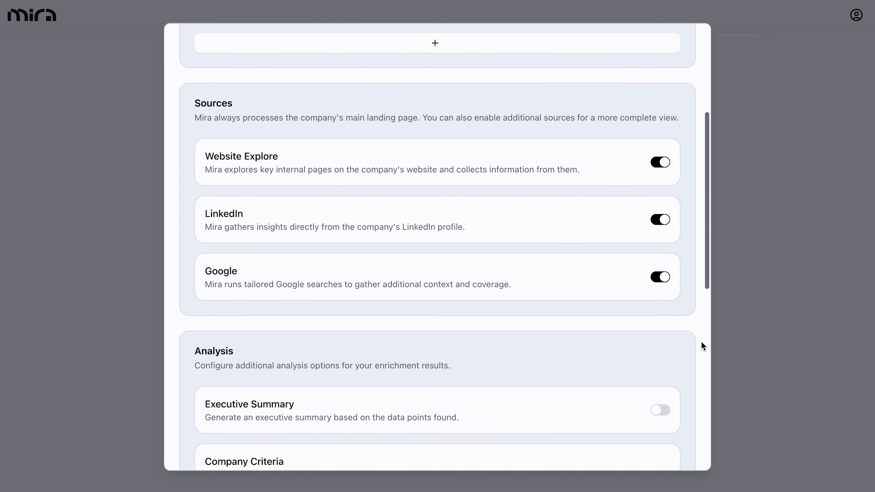
Examine the new agent's Analysis and Outreach options, and close the form without saving
scroll(701, 343, down, 5)
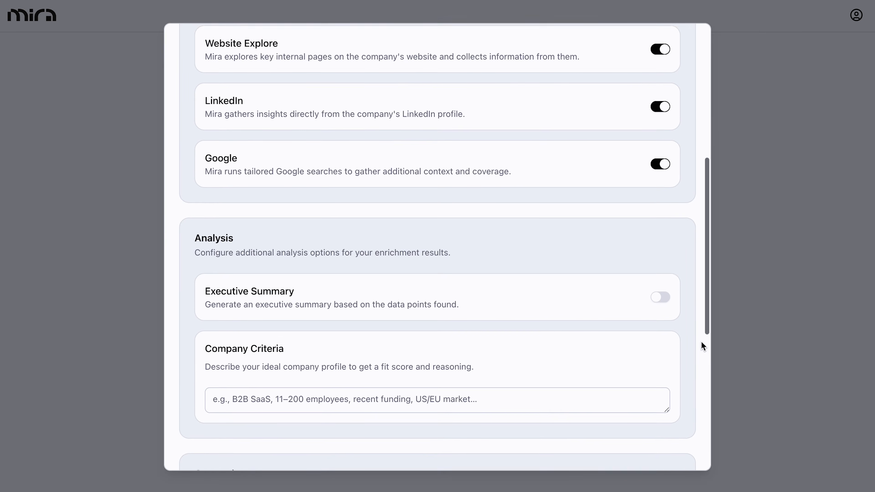
scroll(702, 346, down, 1)
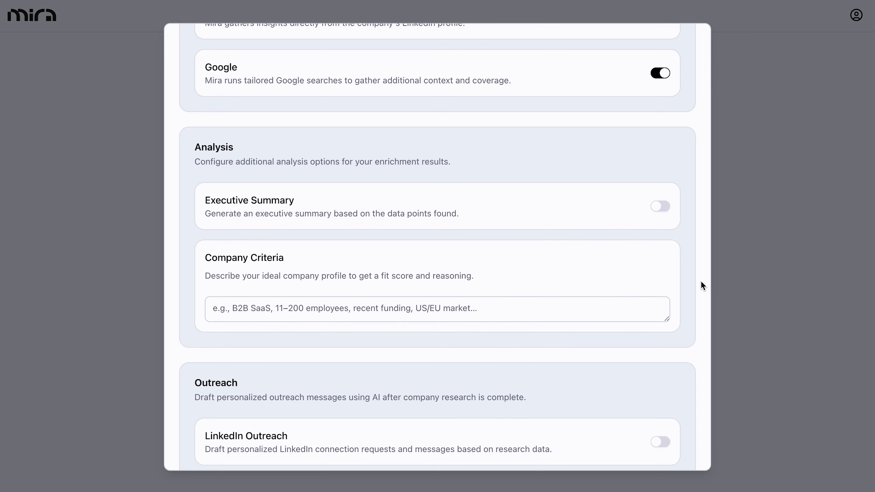
scroll(702, 282, down, 5)
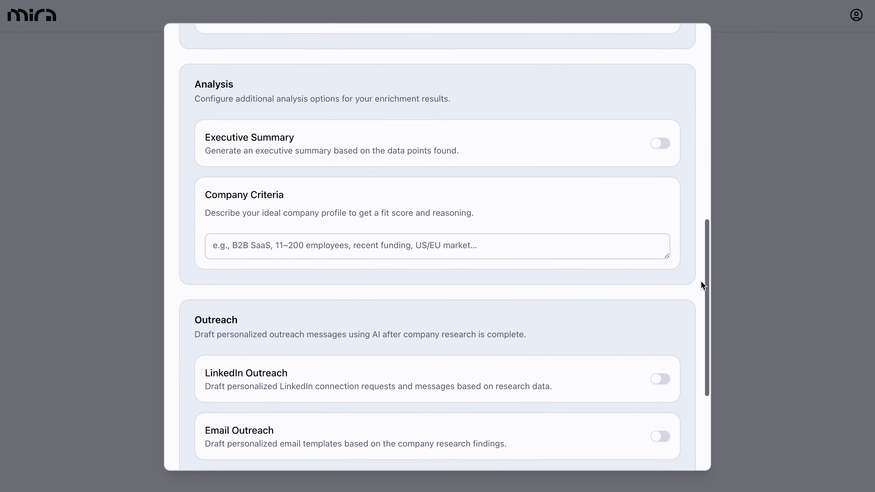
scroll(703, 285, down, 2)
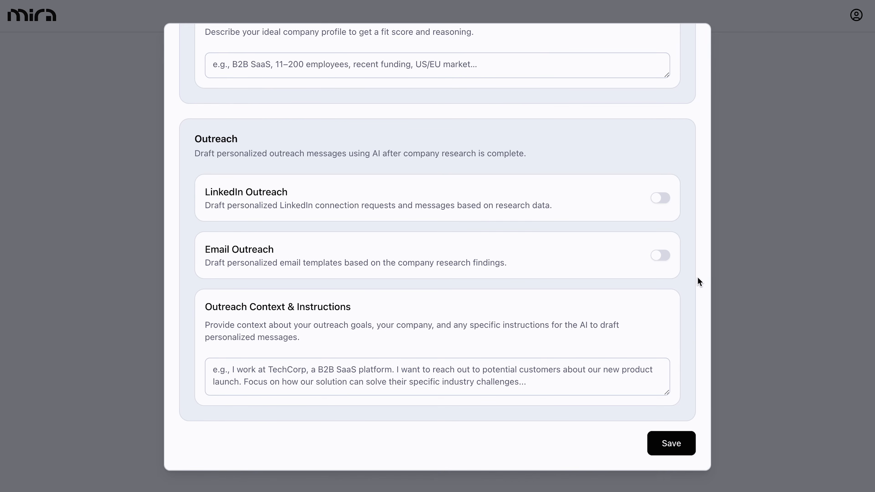
key(Escape)
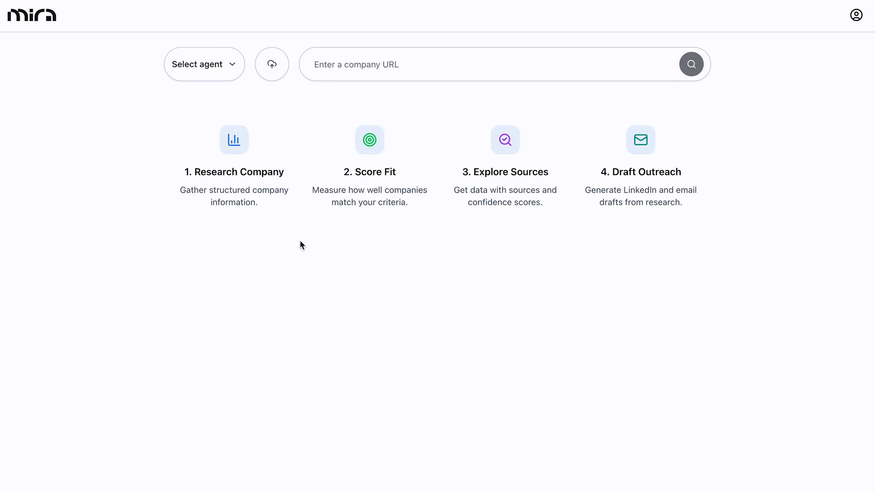
Run the Research Agent on vercel.com
click(235, 67)
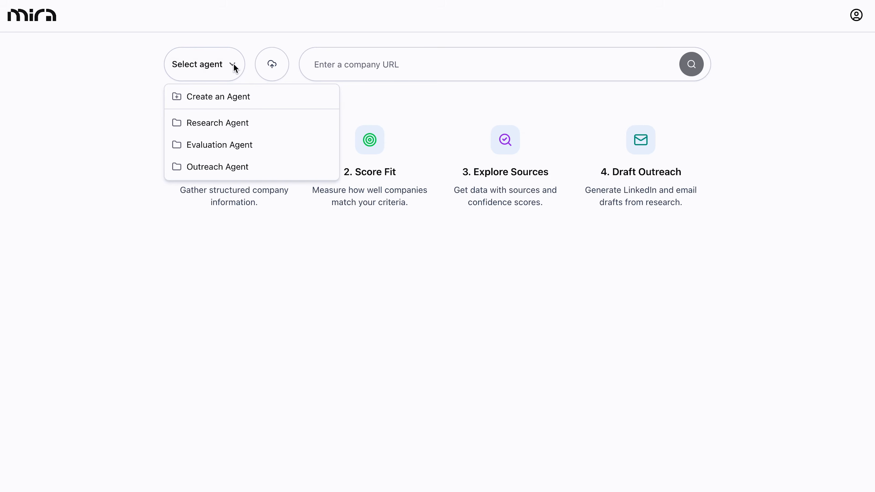
click(232, 127)
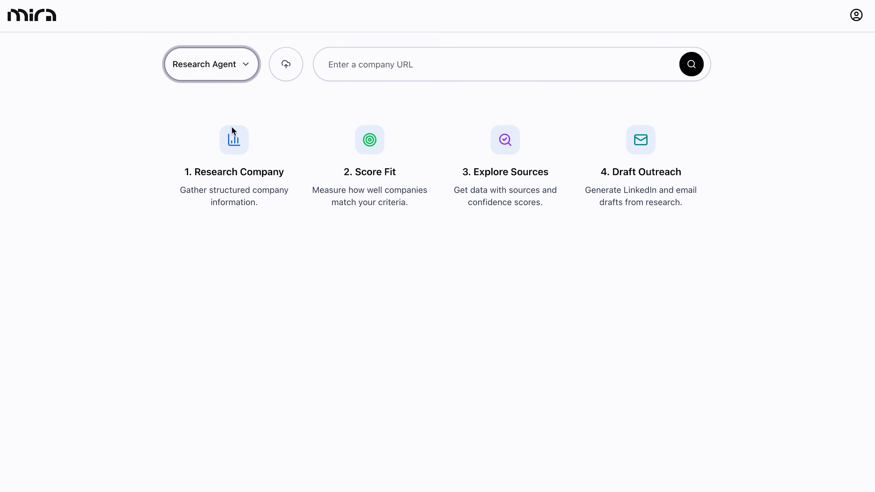
click(357, 70)
text(vercel.com)
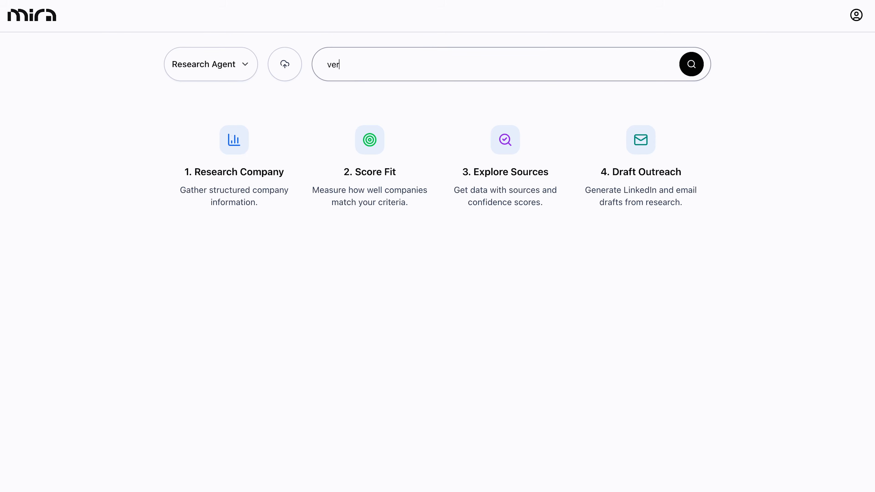
click(699, 61)
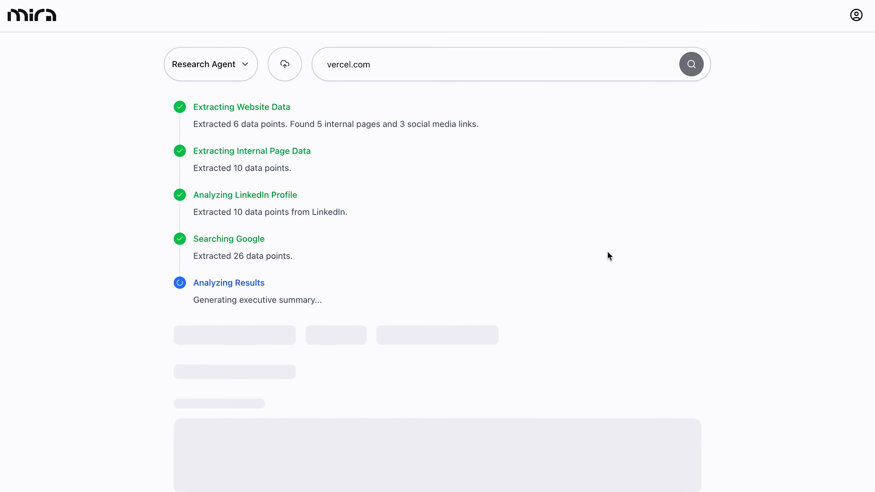
Read through the Vercel research results and check the source link and confidence score of the Investors data point
scroll(776, 205, down, 15)
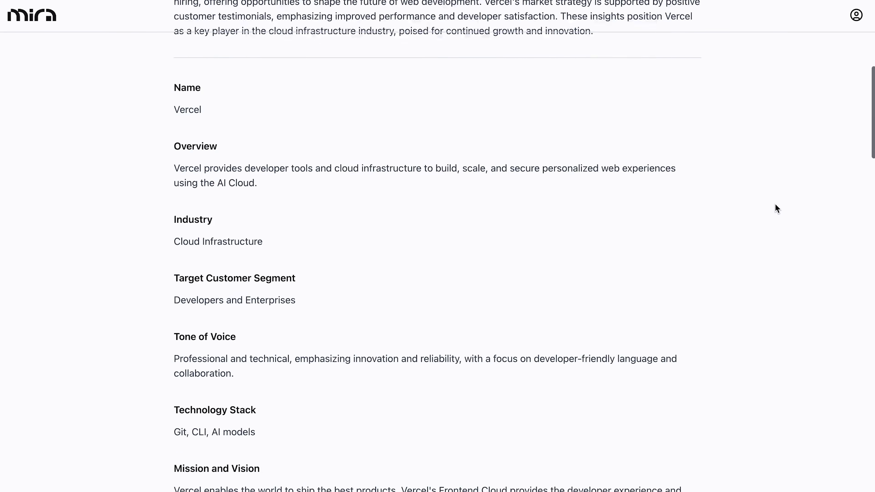
scroll(776, 205, down, 20)
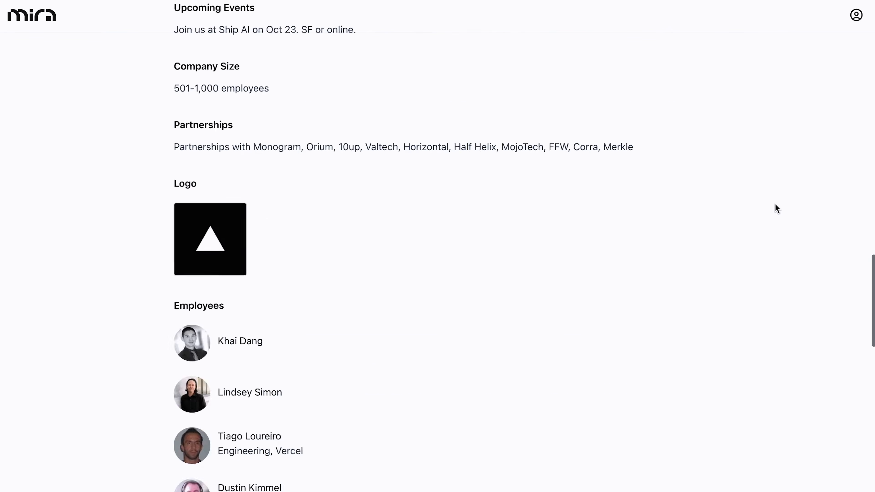
scroll(775, 205, down, 10)
scroll(775, 204, up, 20)
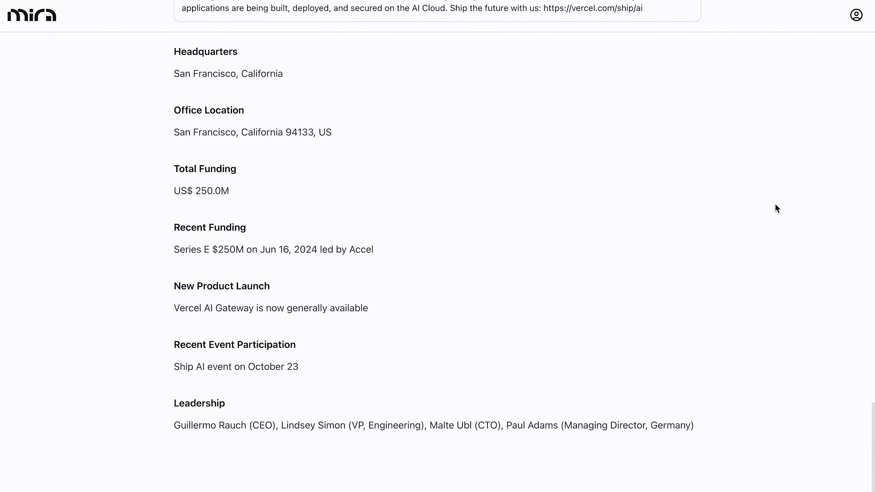
scroll(775, 207, up, 8)
mouse_move(473, 256)
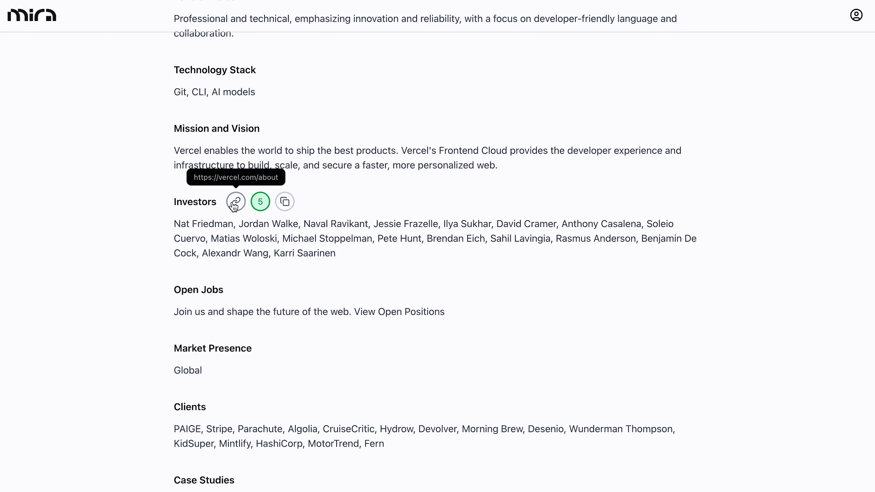
mouse_move(257, 207)
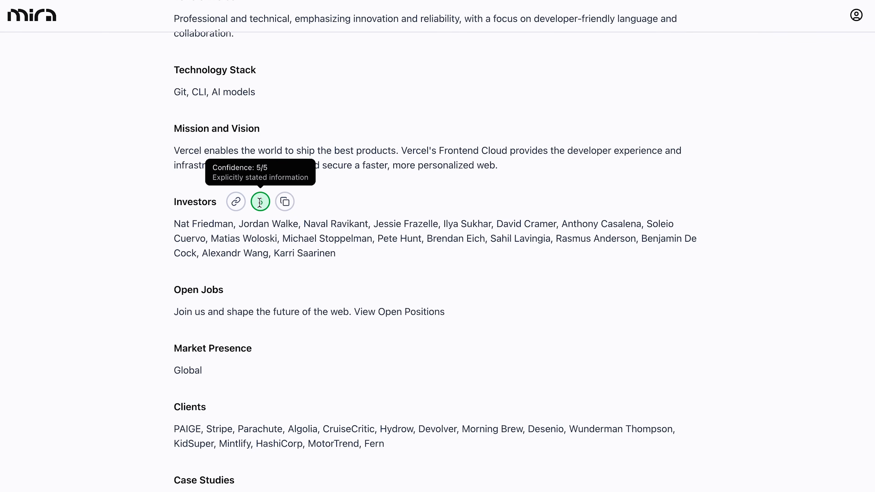
View the list of sources used for the Vercel research, and close it again
scroll(739, 240, up, 10)
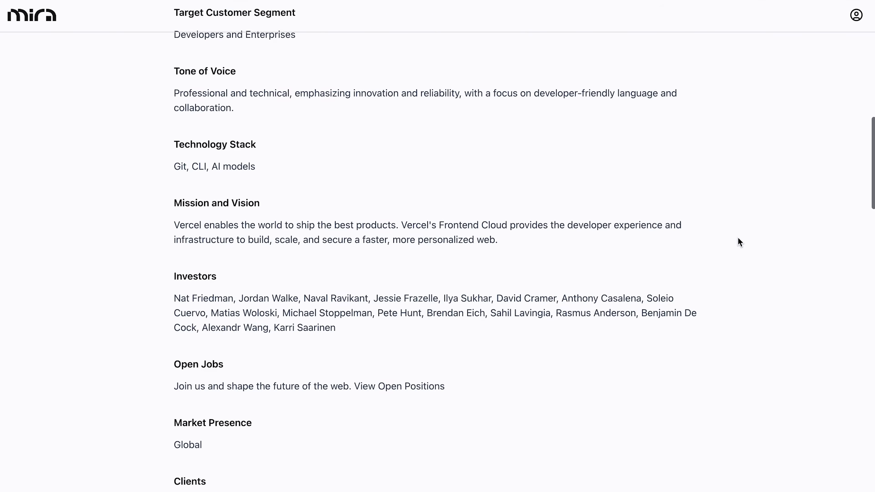
scroll(739, 242, up, 8)
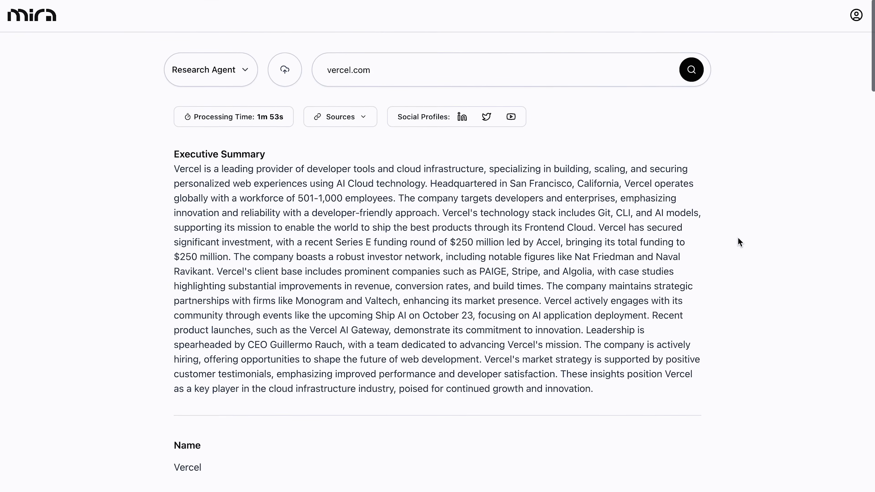
click(356, 113)
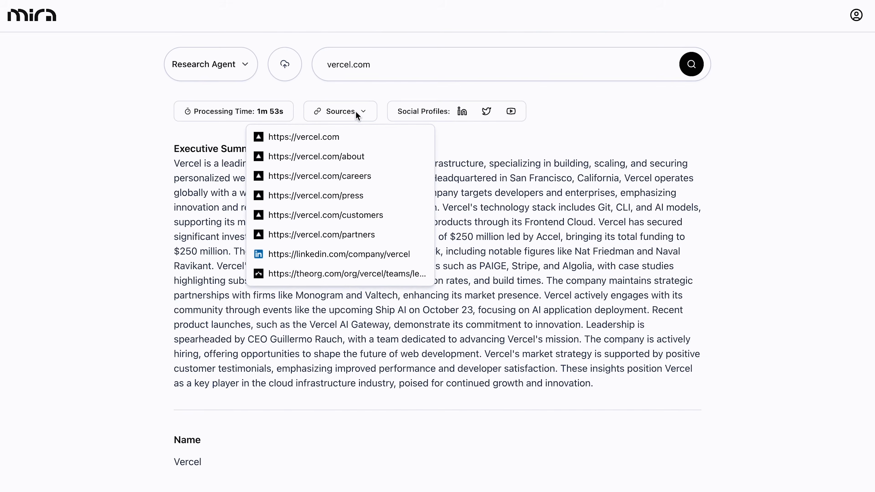
click(355, 111)
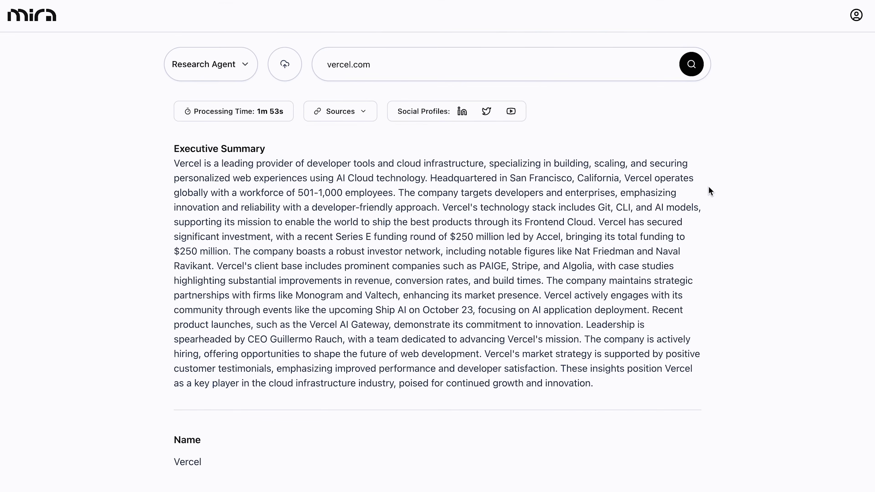
Run the Evaluation Agent on github.com
click(237, 63)
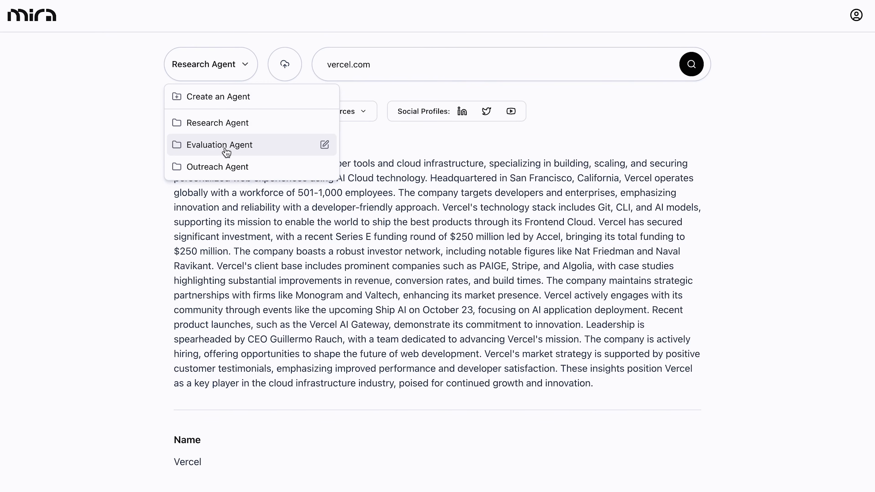
click(226, 152)
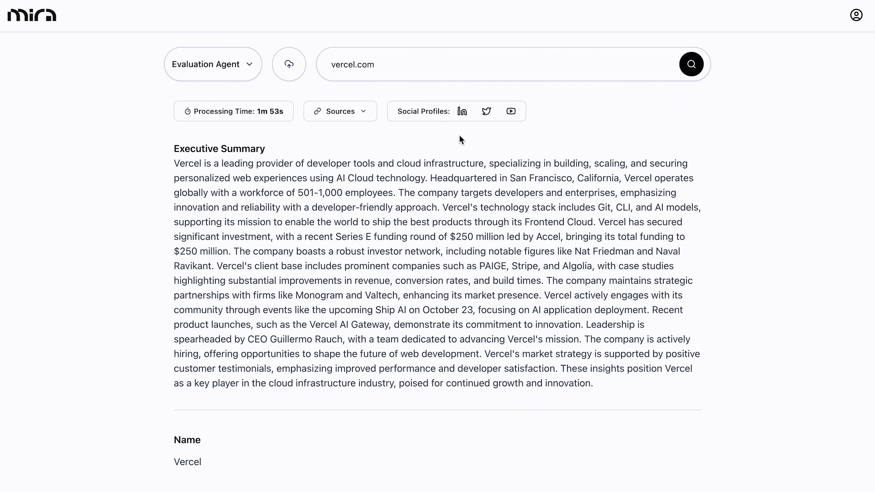
triple_click(453, 66)
text(github.com)
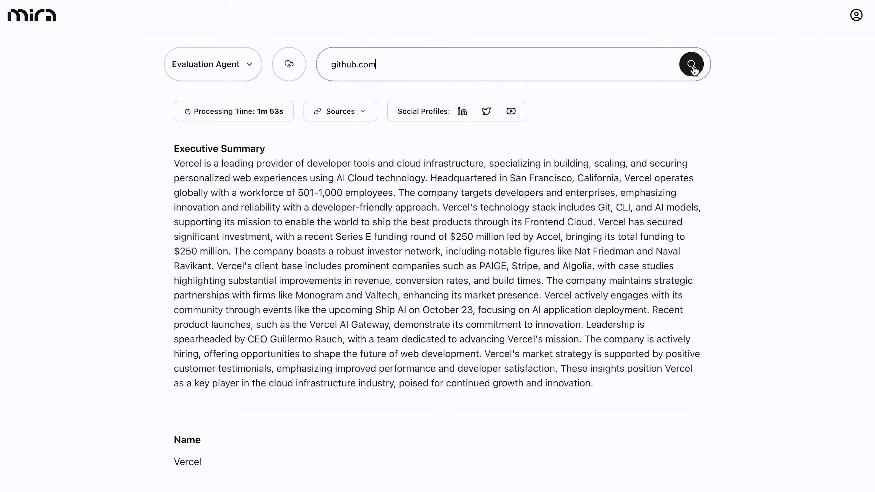
click(692, 66)
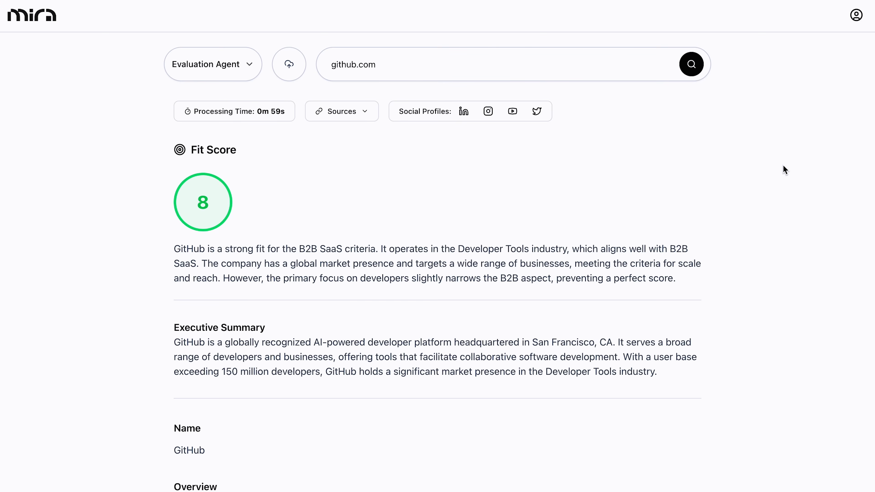
Choose the Outreach Agent, upload companies.csv and run the batch on it
click(249, 63)
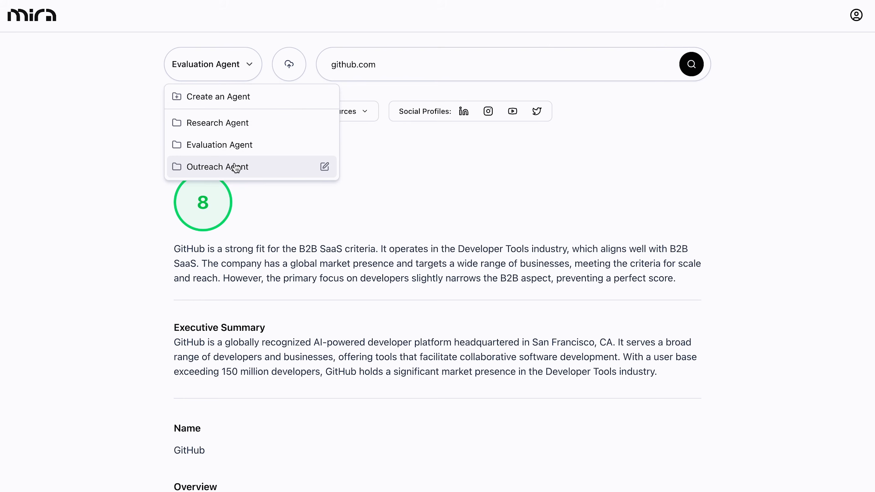
click(236, 168)
click(288, 65)
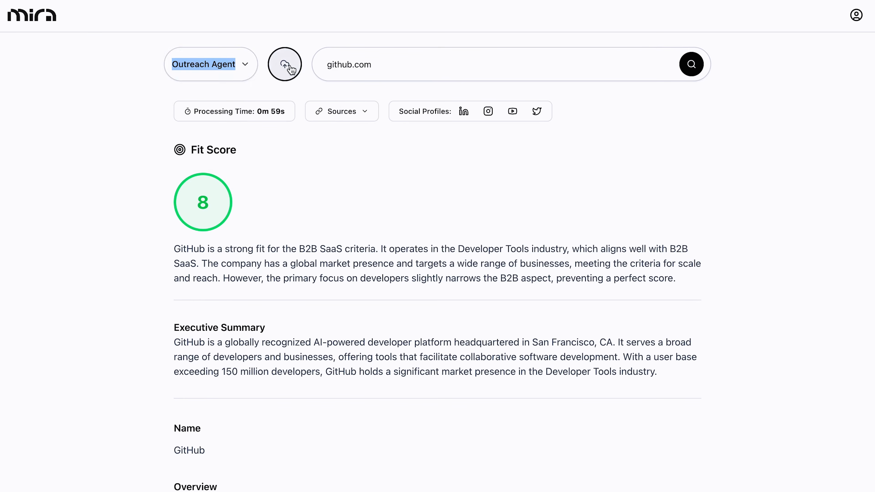
double_click(236, 138)
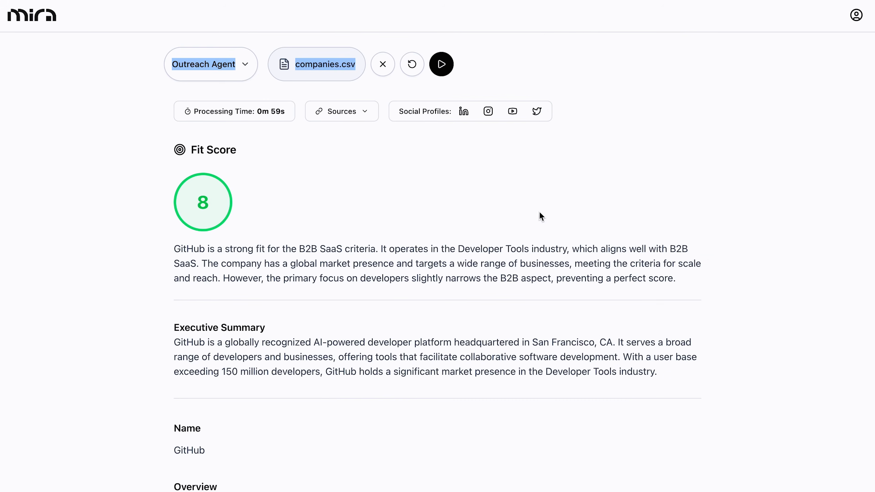
click(555, 80)
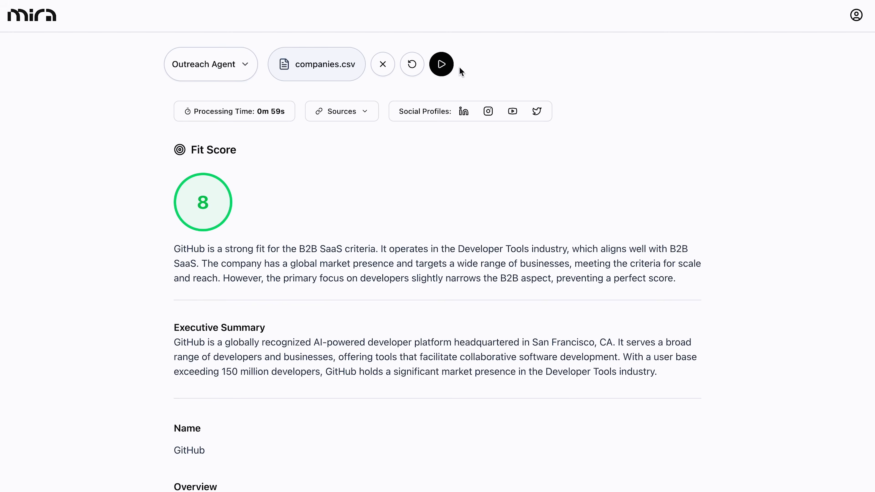
click(442, 65)
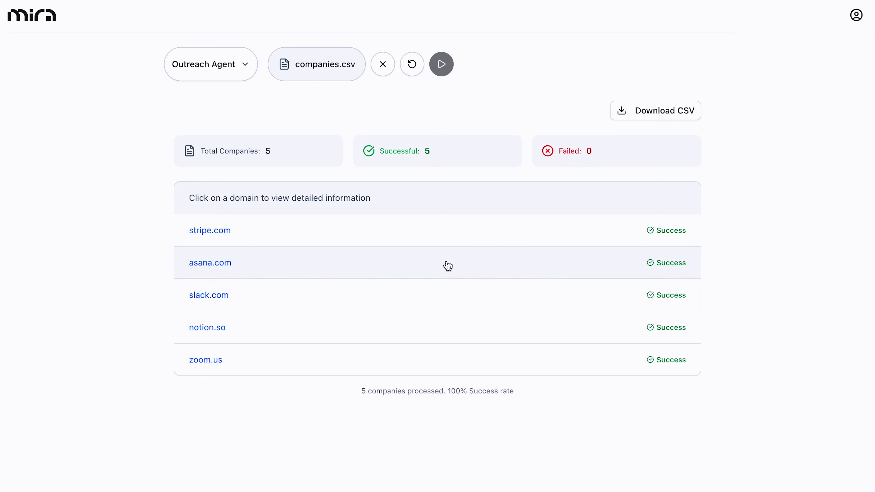
Review the LinkedIn and email outreach drafts in the asana.com result, and return to the batch results list
click(447, 266)
scroll(785, 300, down, 5)
scroll(785, 301, down, 10)
scroll(785, 301, up, 2)
scroll(785, 301, down, 1)
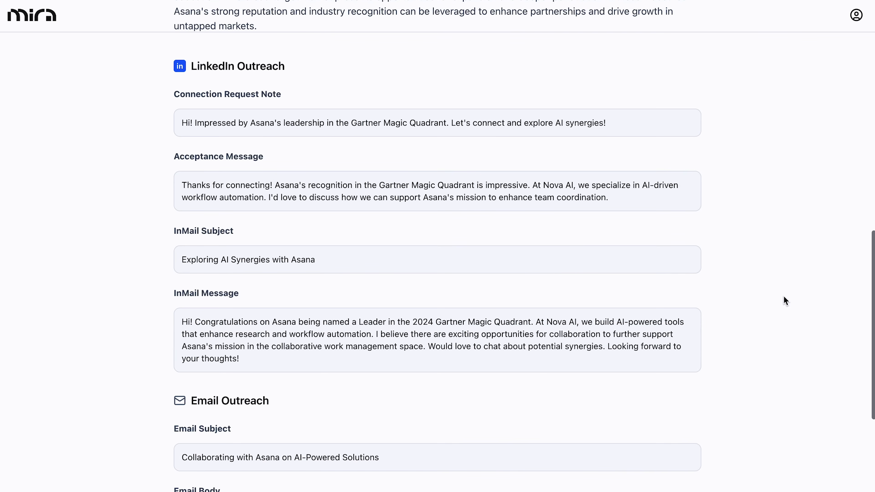
scroll(784, 297, down, 6)
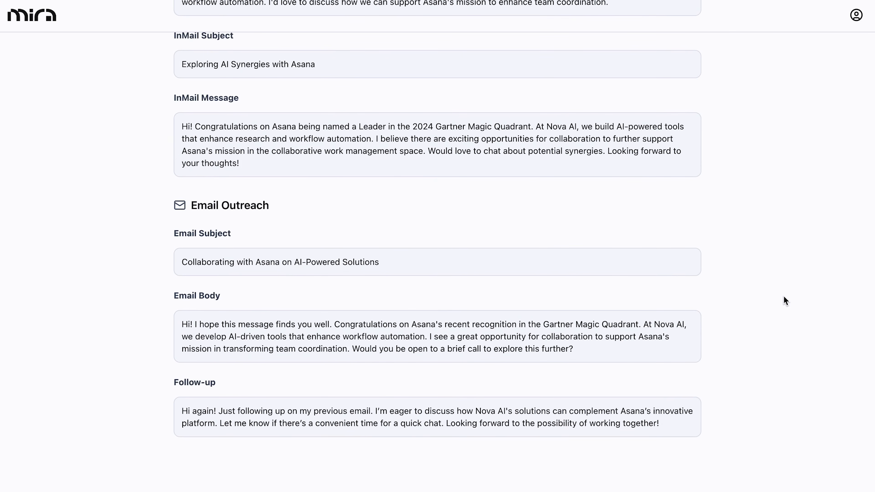
scroll(784, 297, up, 20)
click(200, 110)
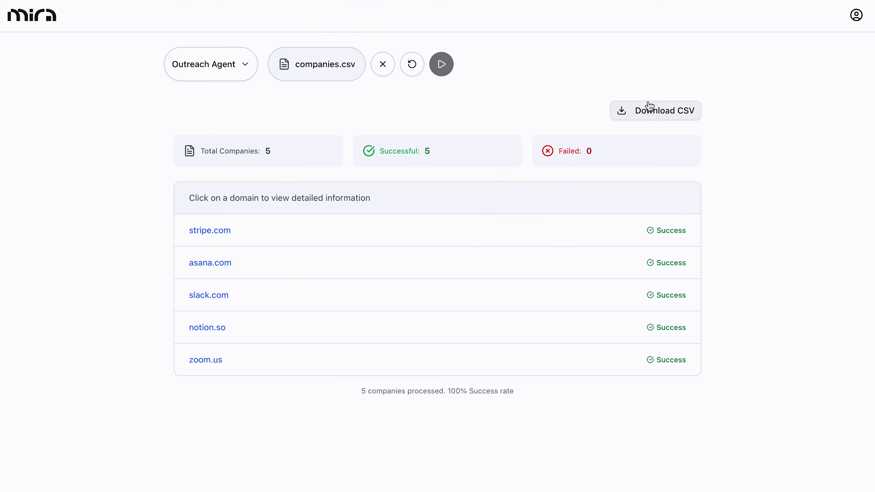